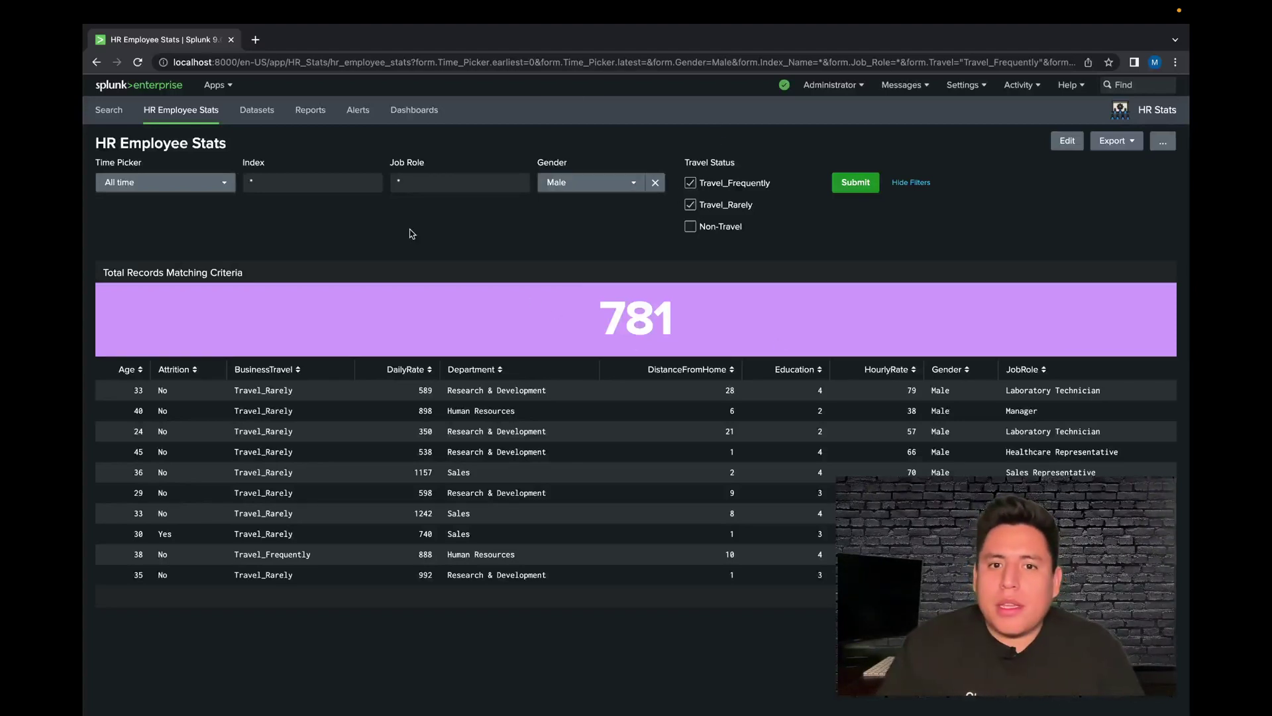
- Delete the old Gender input, save the dashboard, and return to edit mode
left_click(1066, 141)
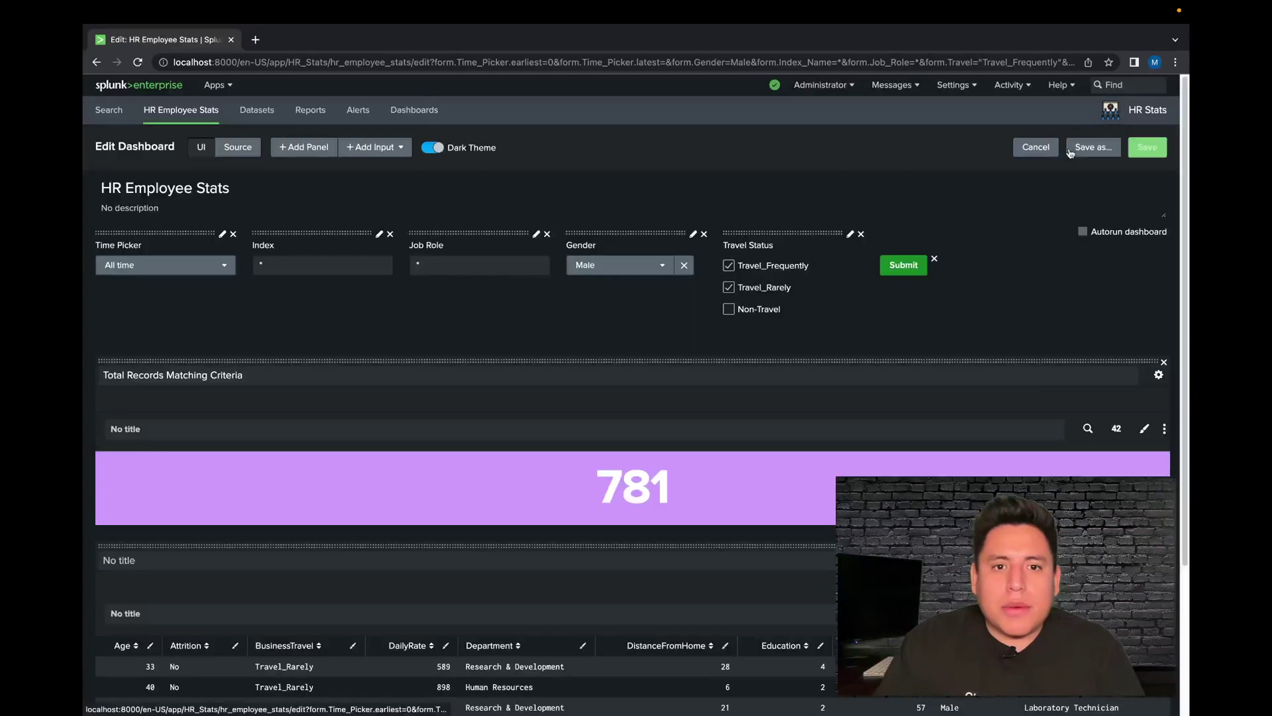
left_click(703, 234)
left_click(769, 202)
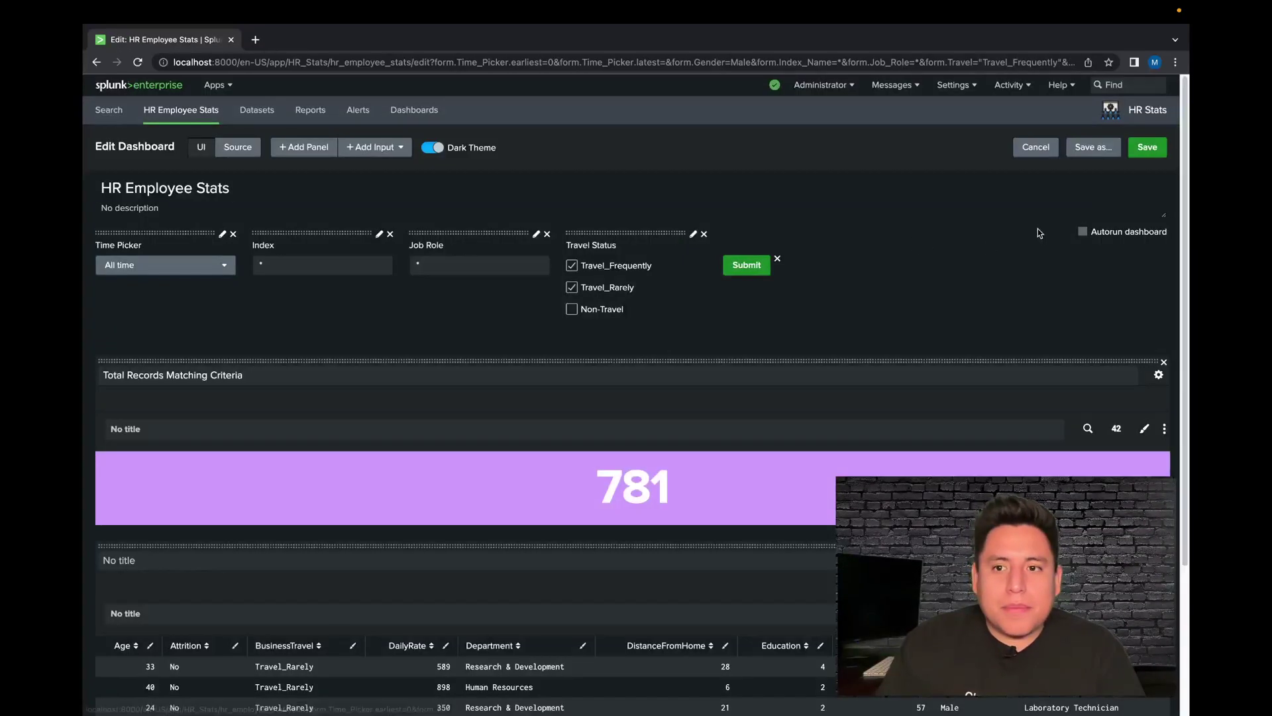
left_click(1146, 148)
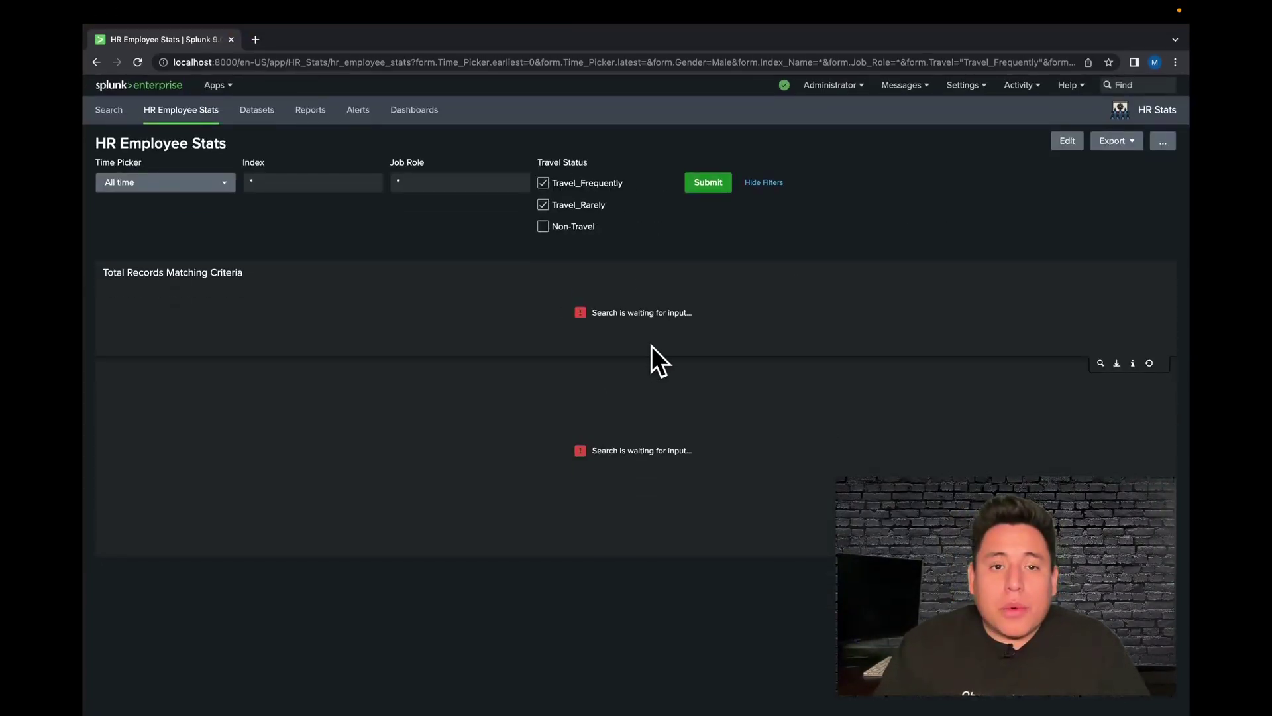
left_click(1070, 143)
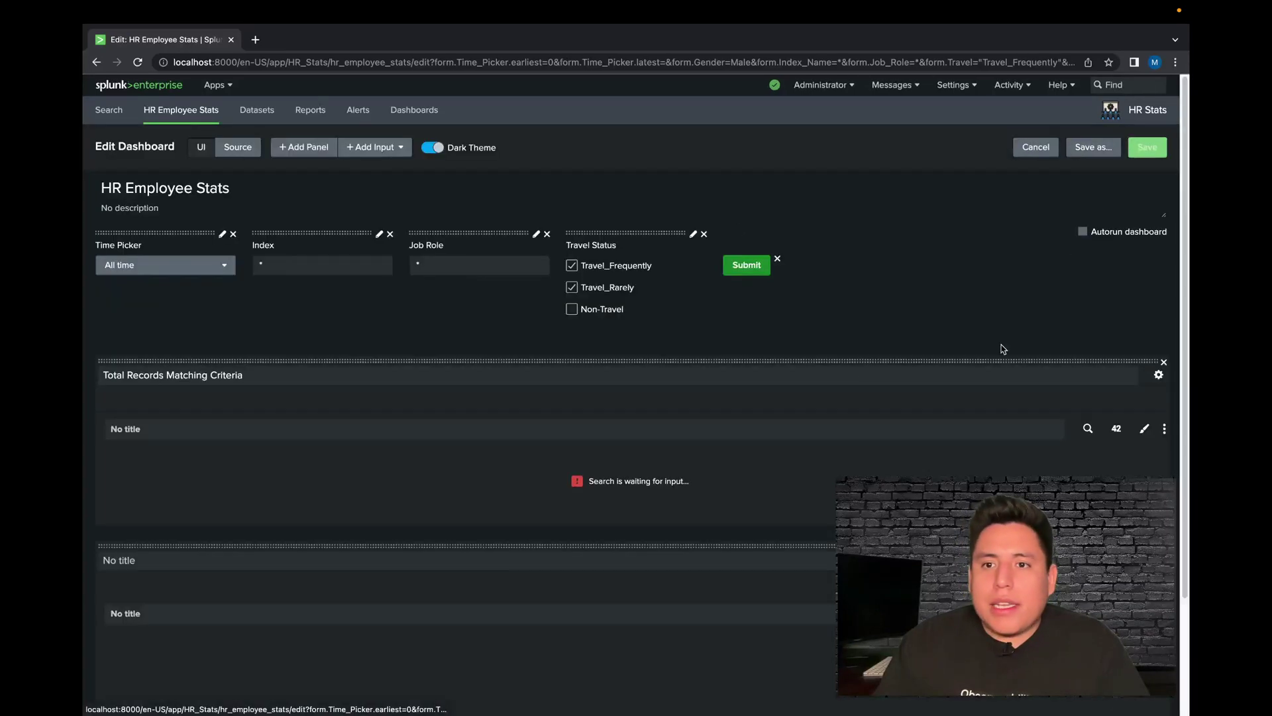
- Add a new dropdown input, field1, and move it ahead of Travel Status
left_click(371, 147)
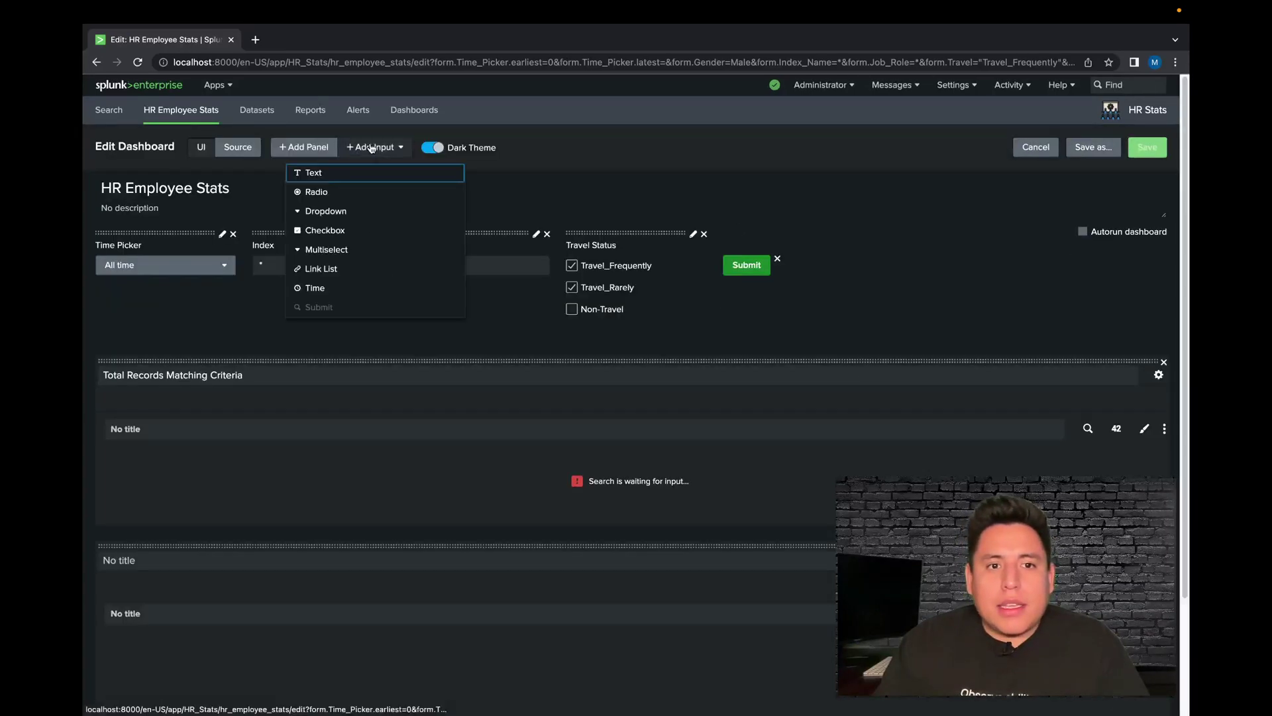
left_click(347, 212)
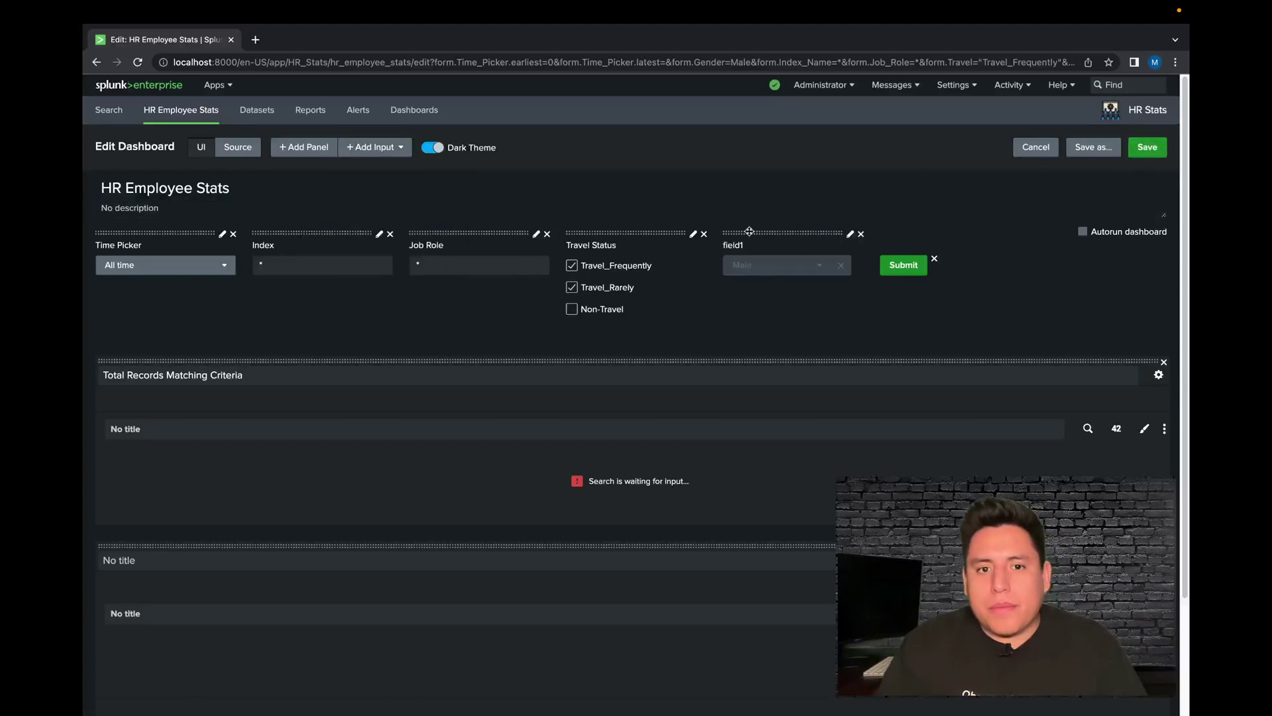
left_click_drag(766, 234, 616, 237)
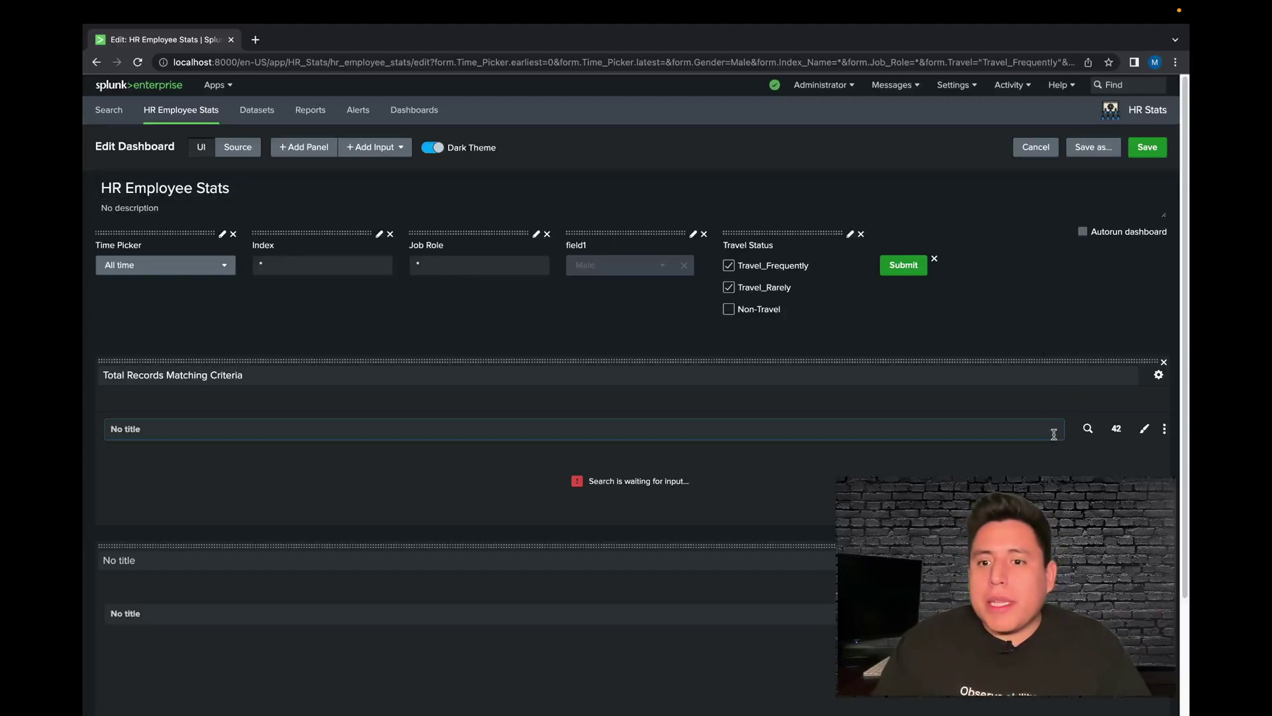
- Check the record count panel's search unchanged, then open field1's settings editor
left_click(1087, 428)
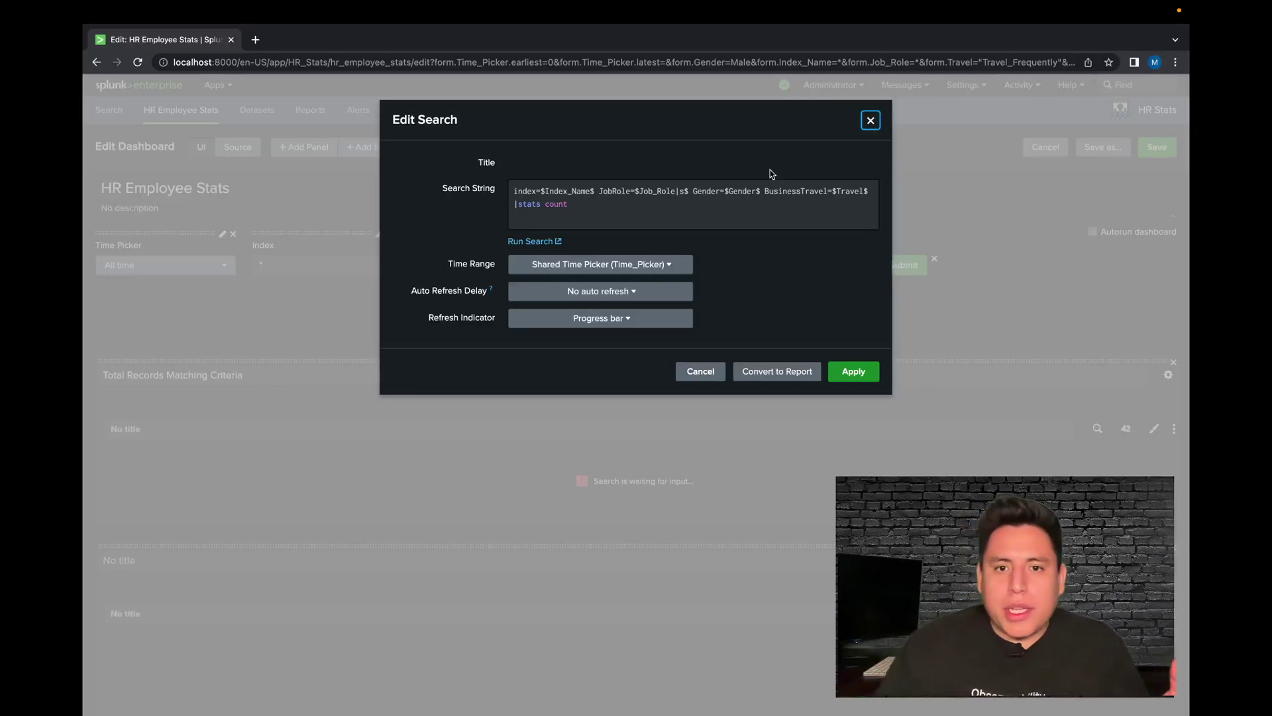
left_click(870, 120)
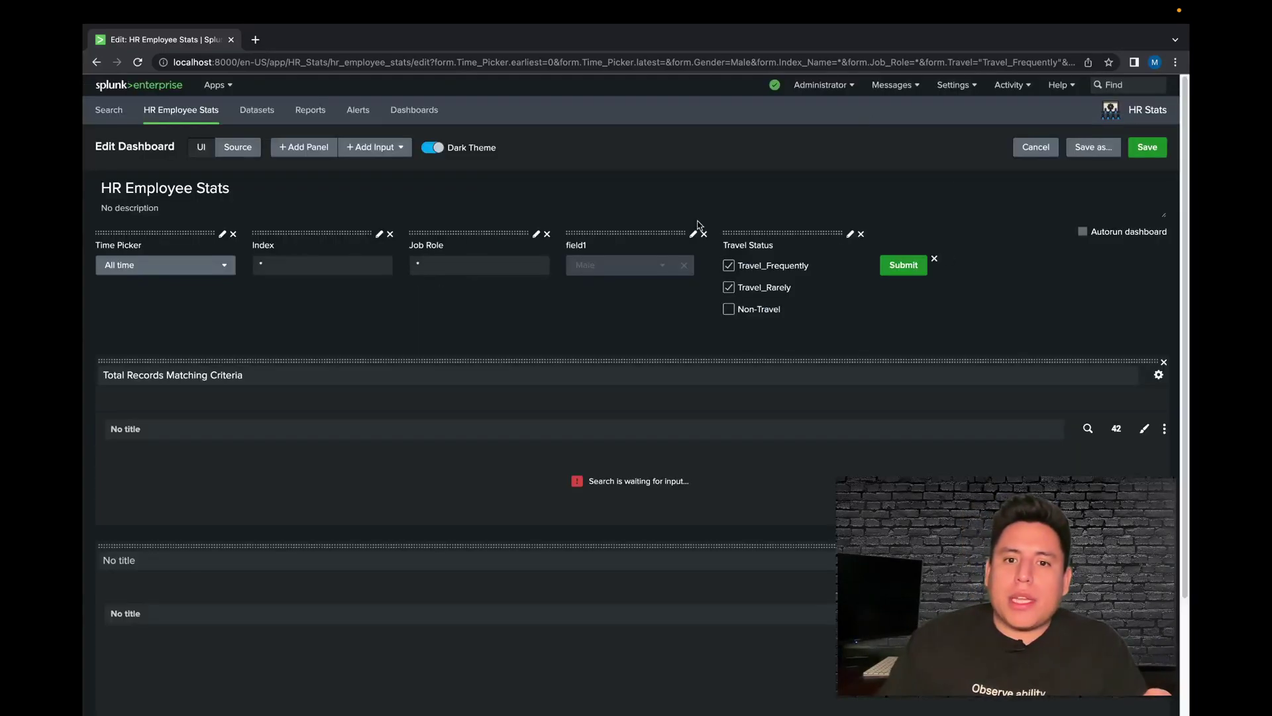
left_click(693, 233)
- Replace the field1 label and token with Gender in the dropdown's settings
double_click(754, 285)
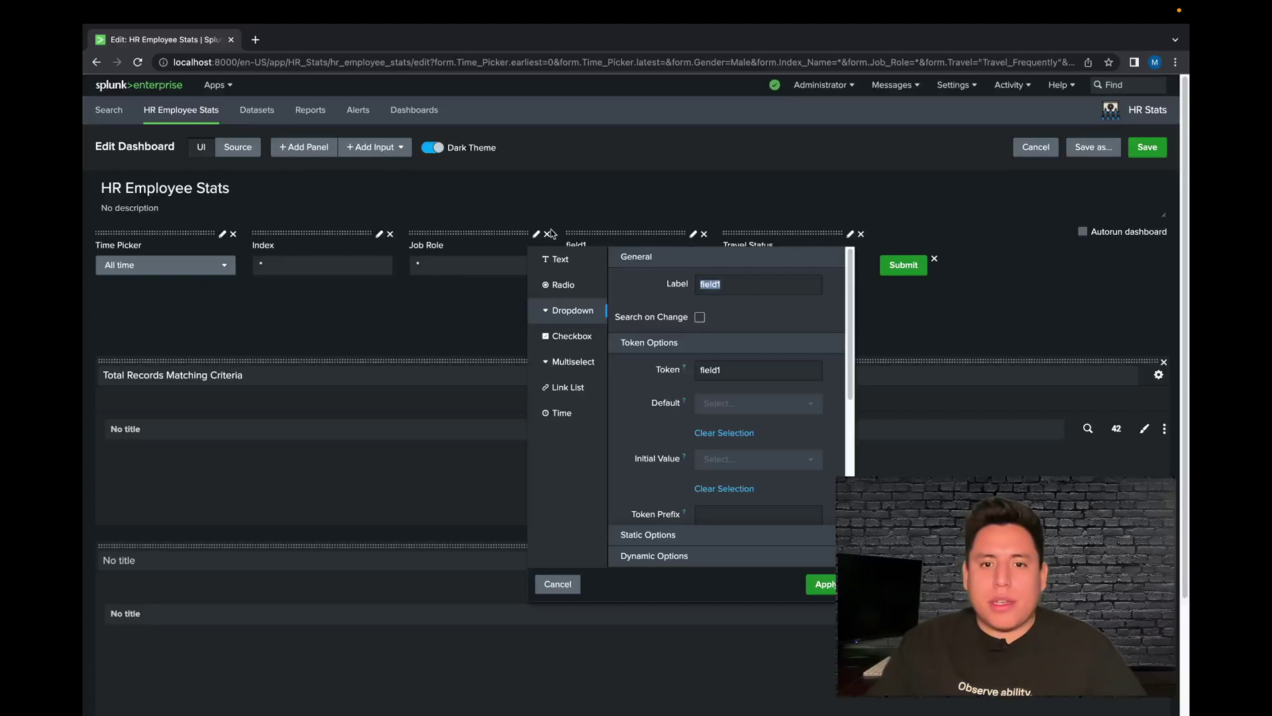
type("Gender")
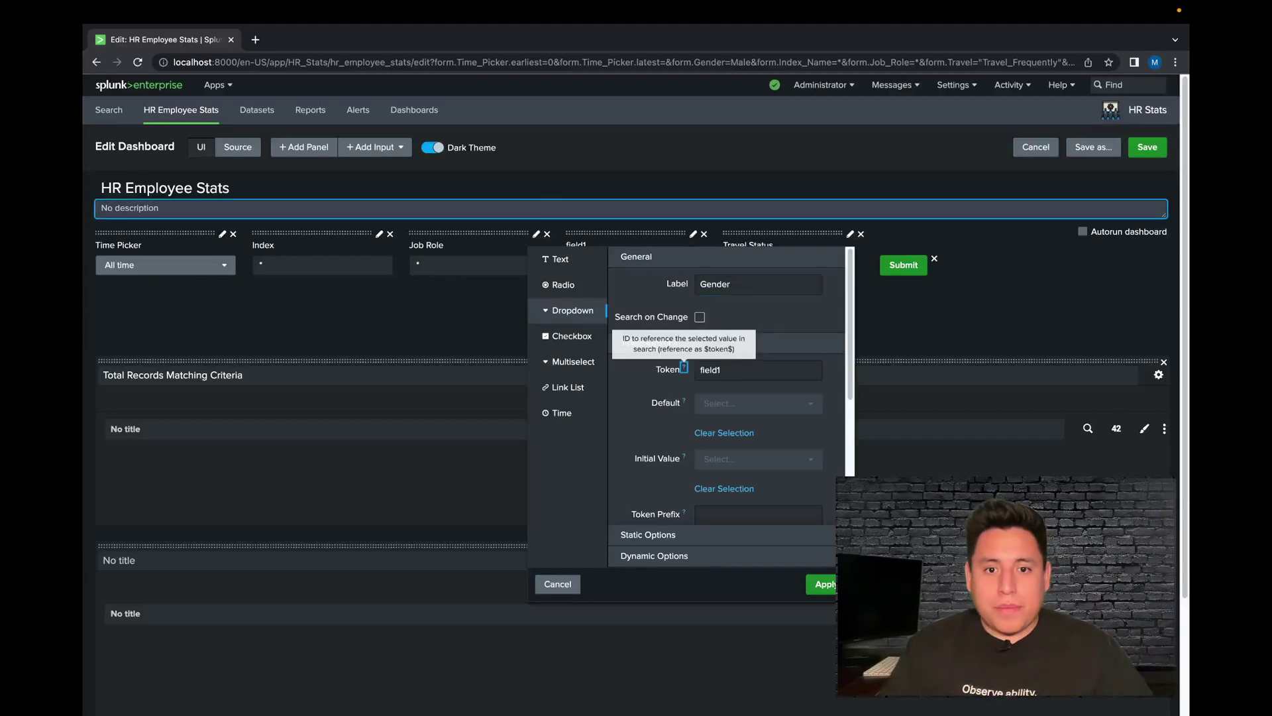
left_click(701, 370)
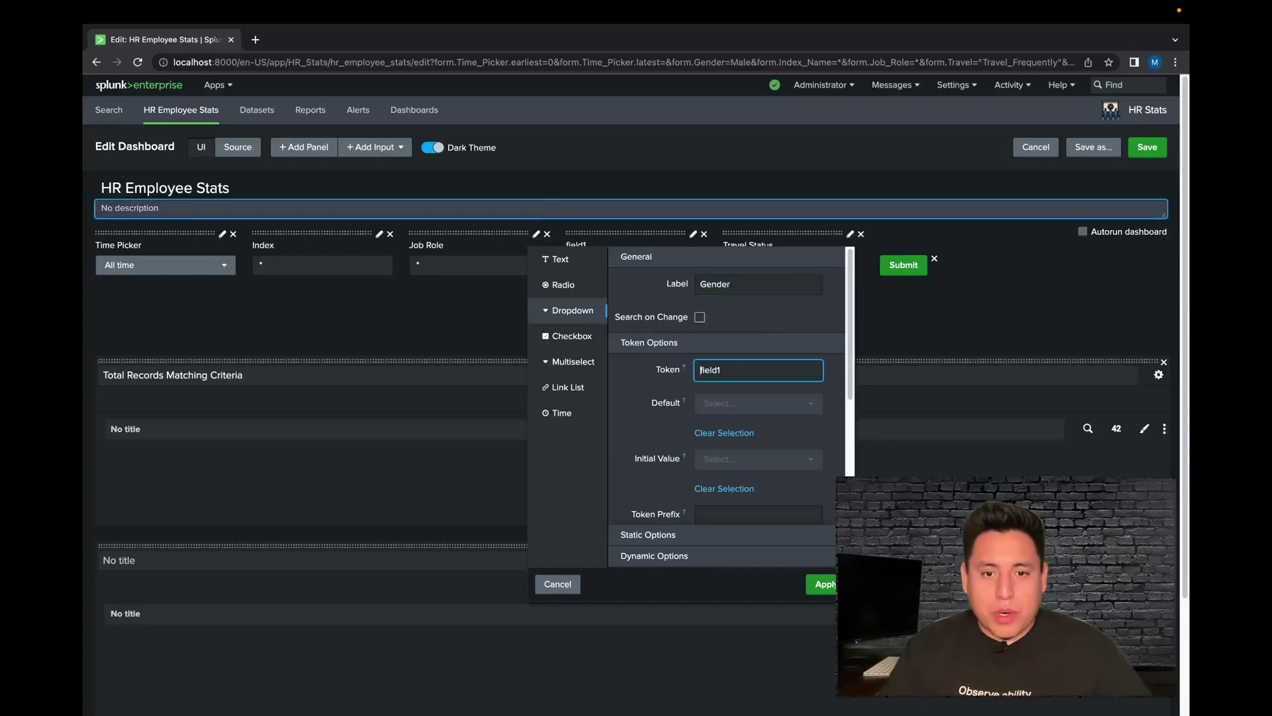
key("ctrl+a")
type("Ge")
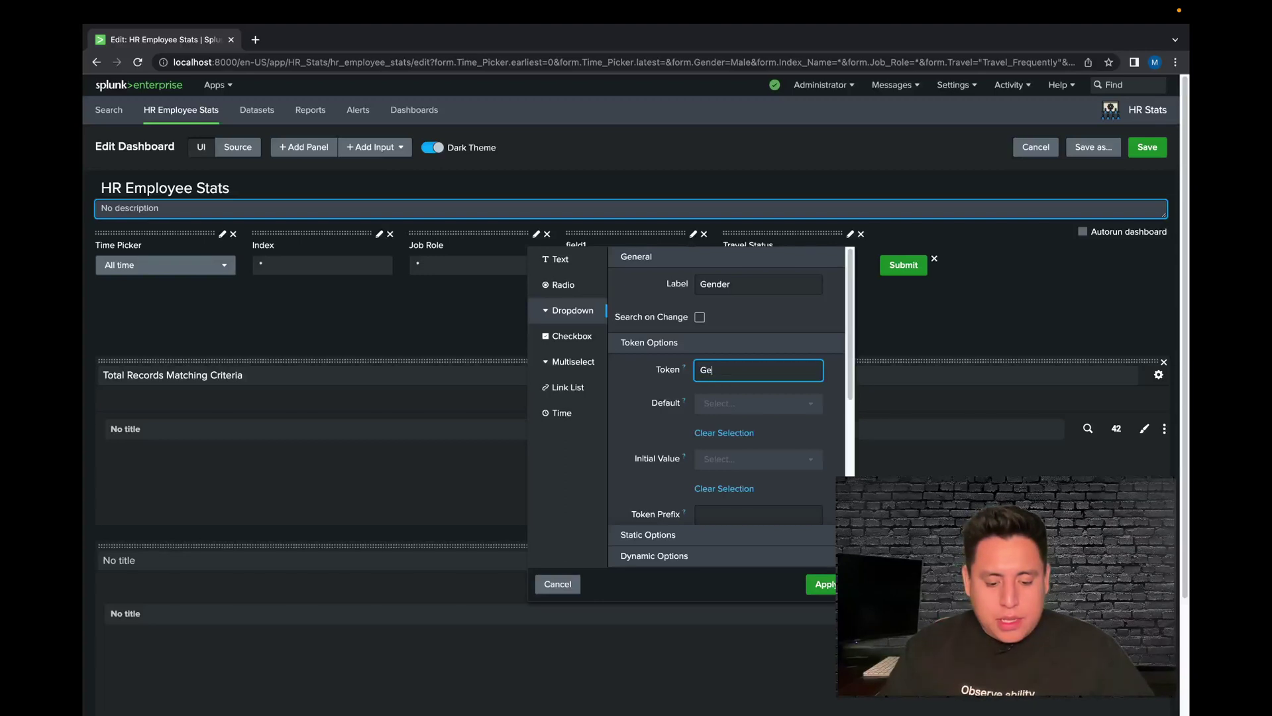
type("nder")
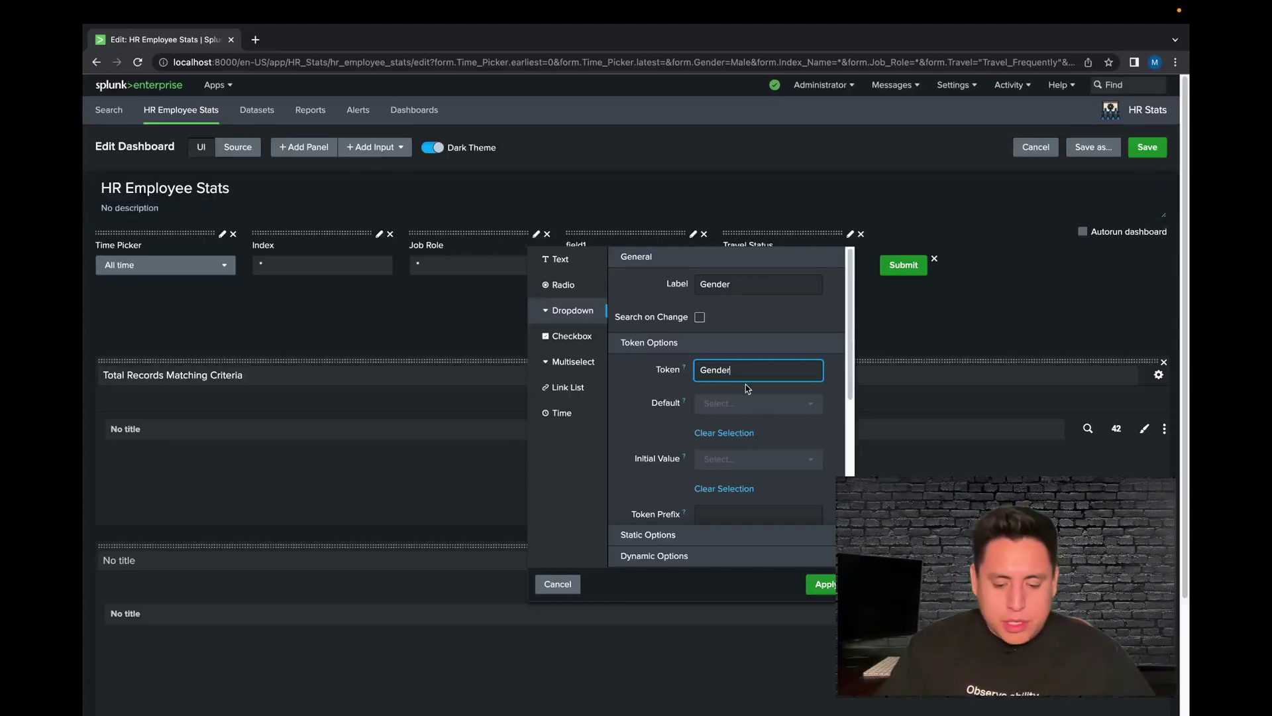
scroll(767, 387, "down", 3)
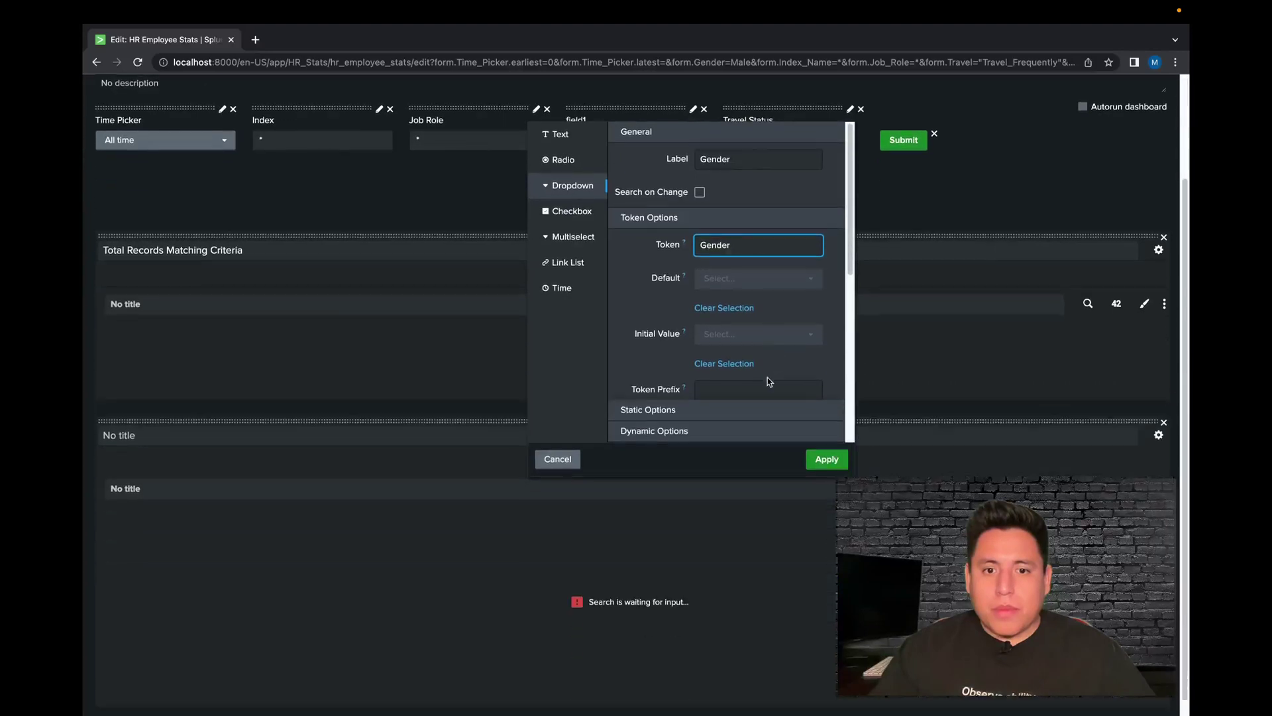
scroll(823, 329, "up", 2)
left_click_drag(851, 325, 831, 424)
- Add static options Female (value Female) and Male (value Male) to the dropdown
left_click(701, 398)
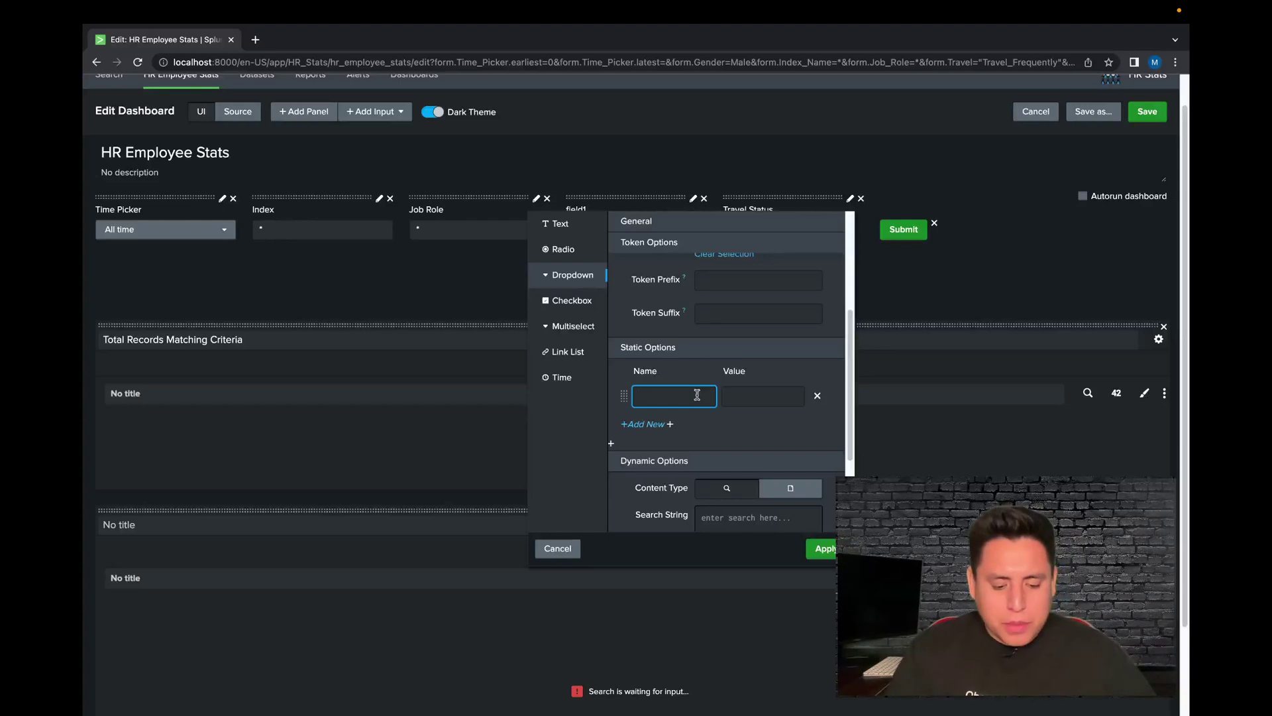
type("Female")
key("Tab")
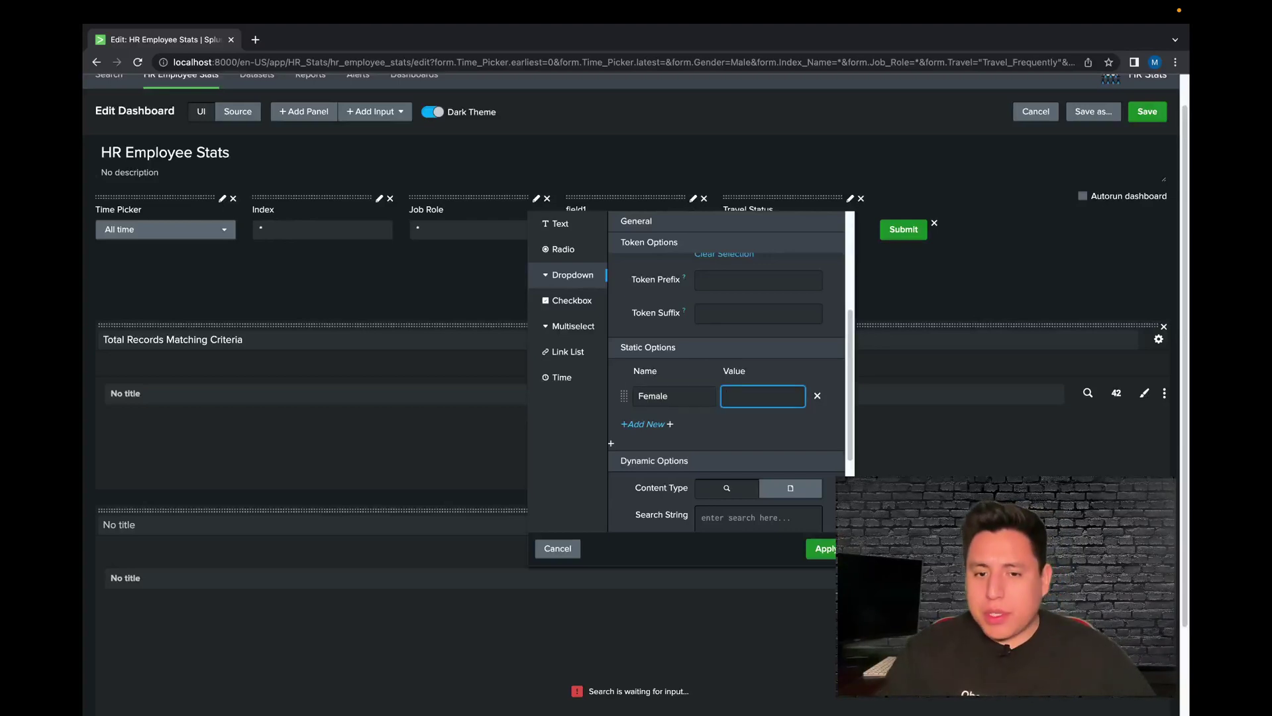
type("Female")
key("Tab")
key("Tab")
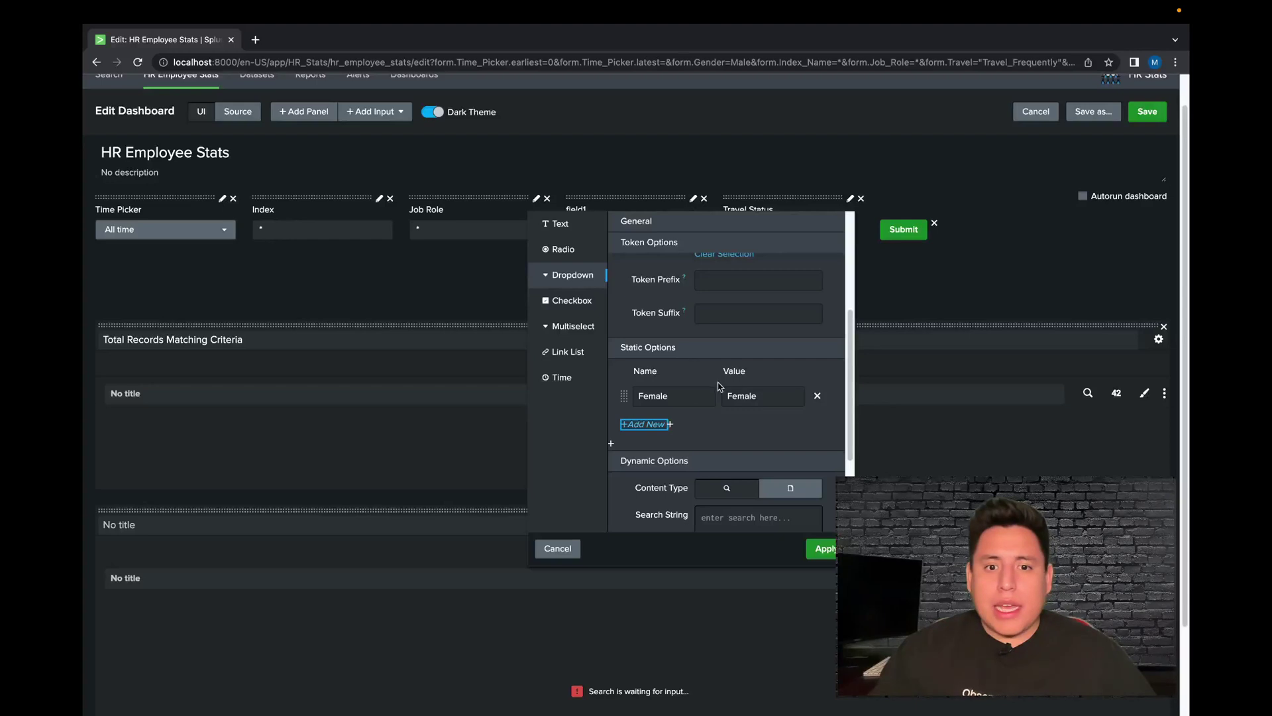
left_click(644, 424)
left_click(646, 426)
type("Male")
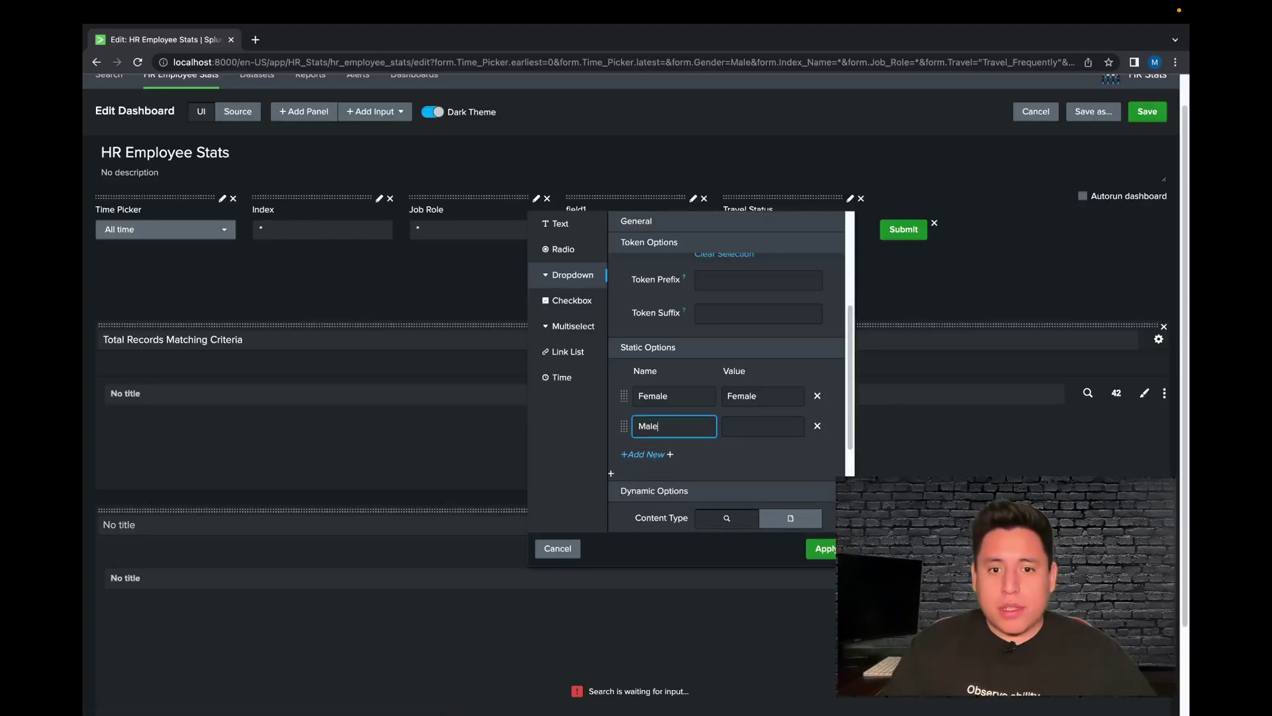
left_click(762, 426)
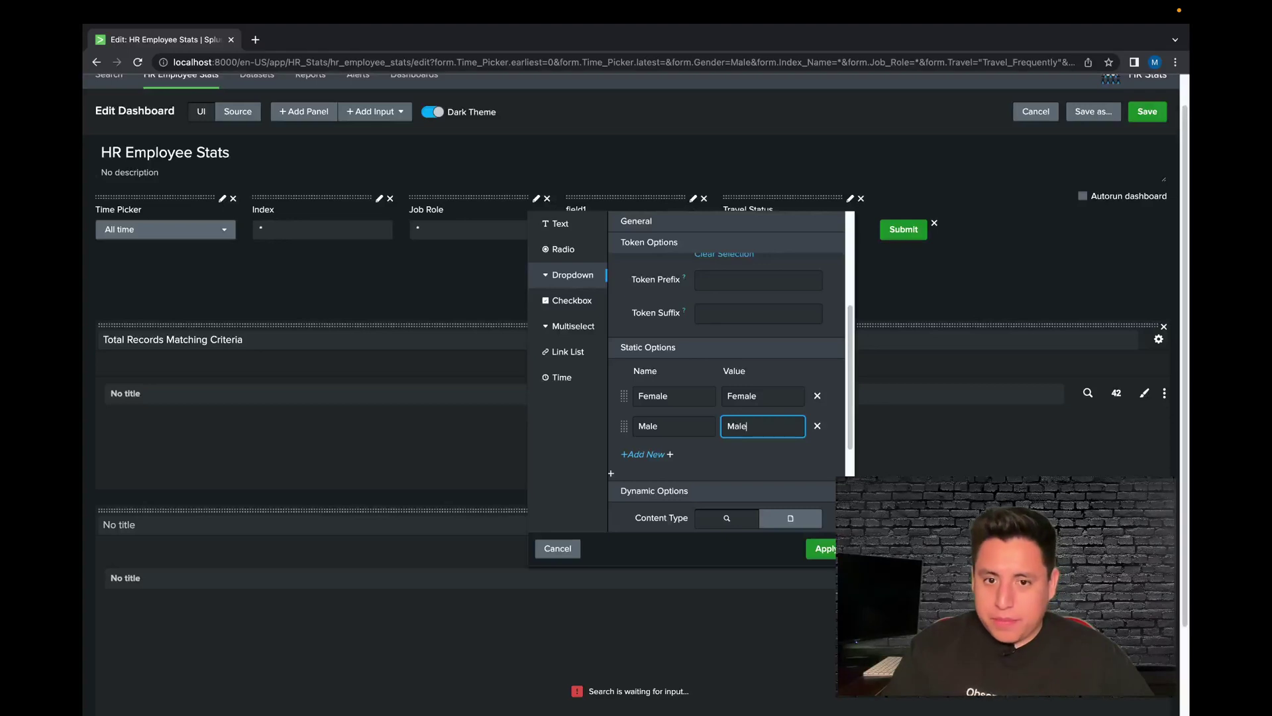
- Add a third static option named All with value *
left_click(642, 454)
left_click(685, 464)
type("All")
key("Tab")
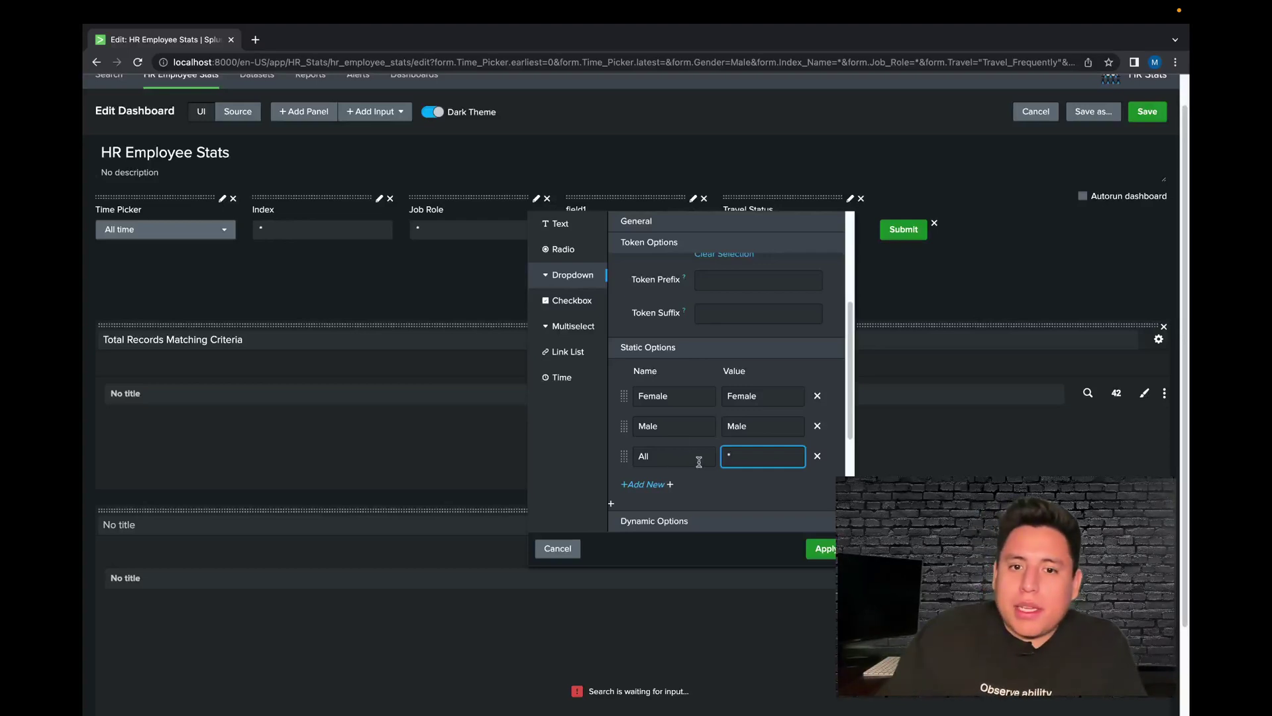
scroll(672, 351, "up", 3)
scroll(673, 351, "up", 5)
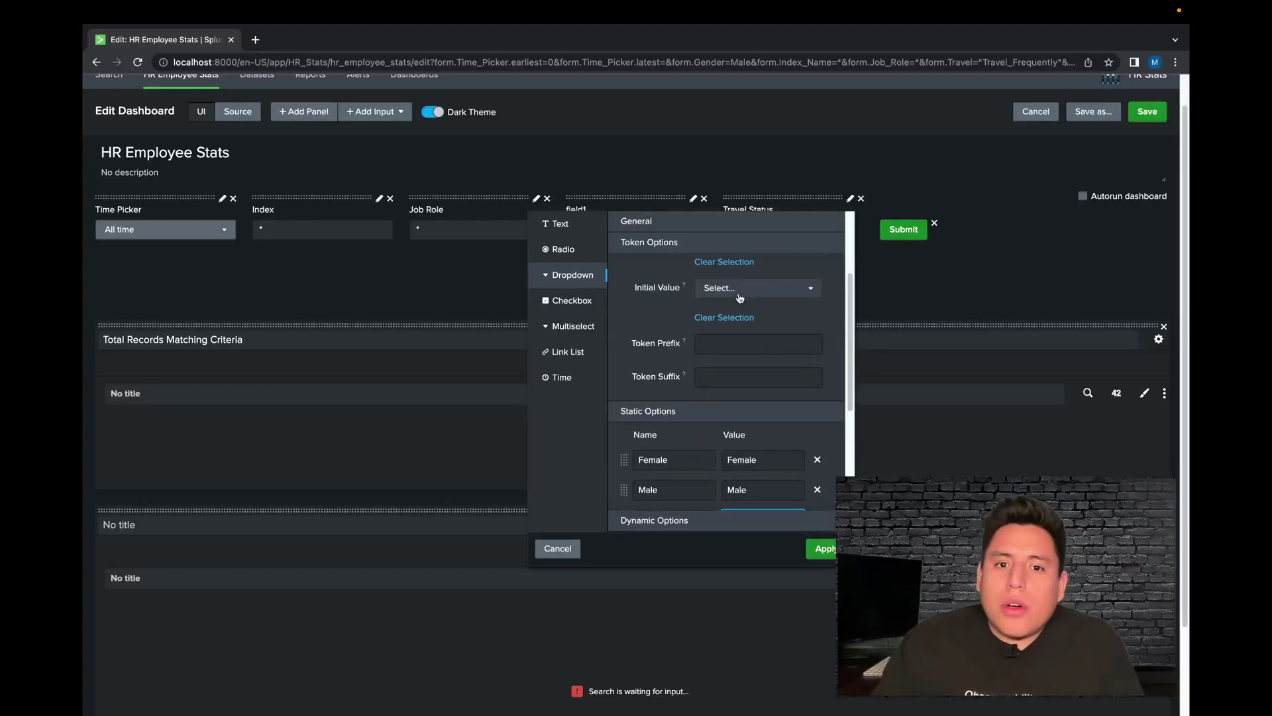
- Make All the Gender dropdown's default, apply, save the dashboard, and reload it
left_click(754, 321)
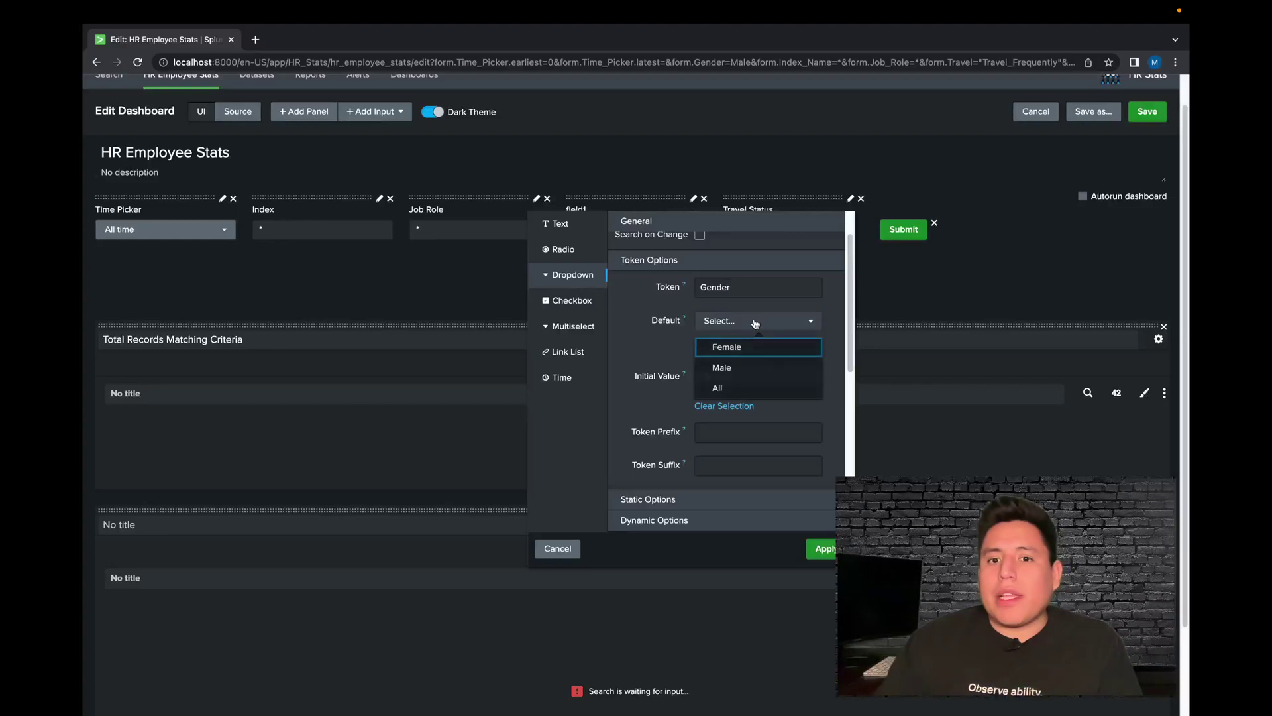
left_click(774, 391)
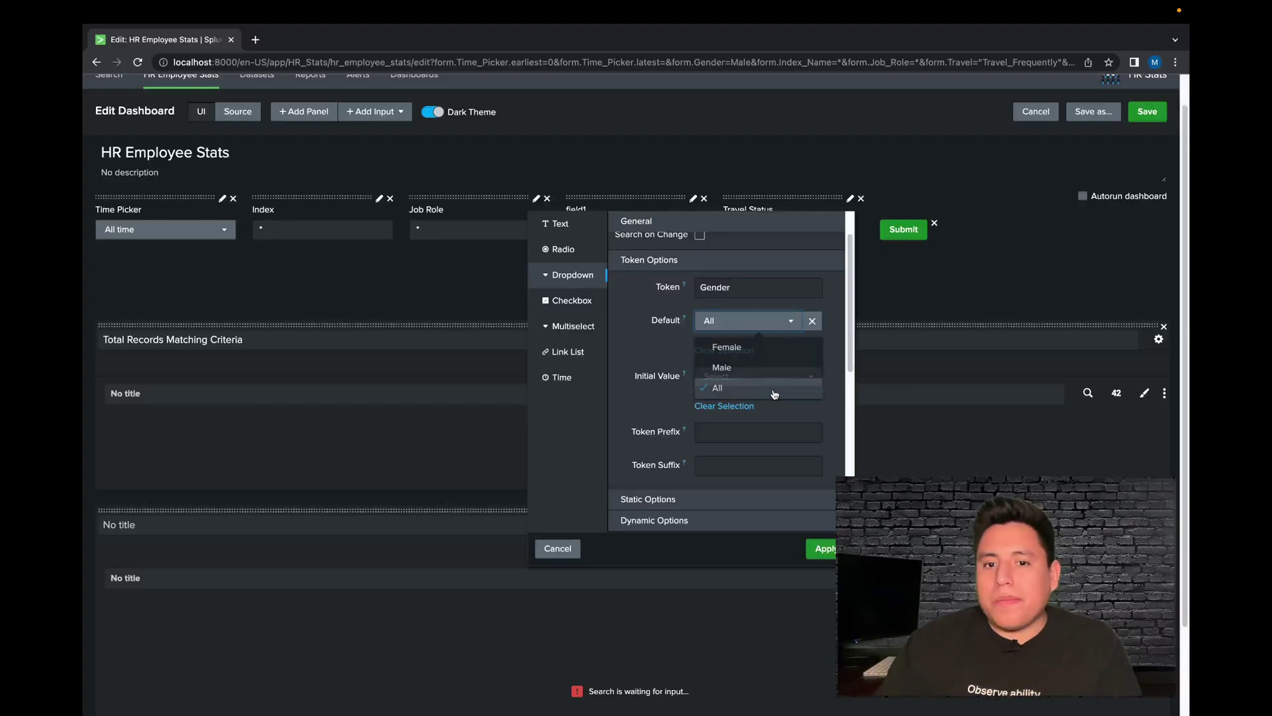
left_click(825, 549)
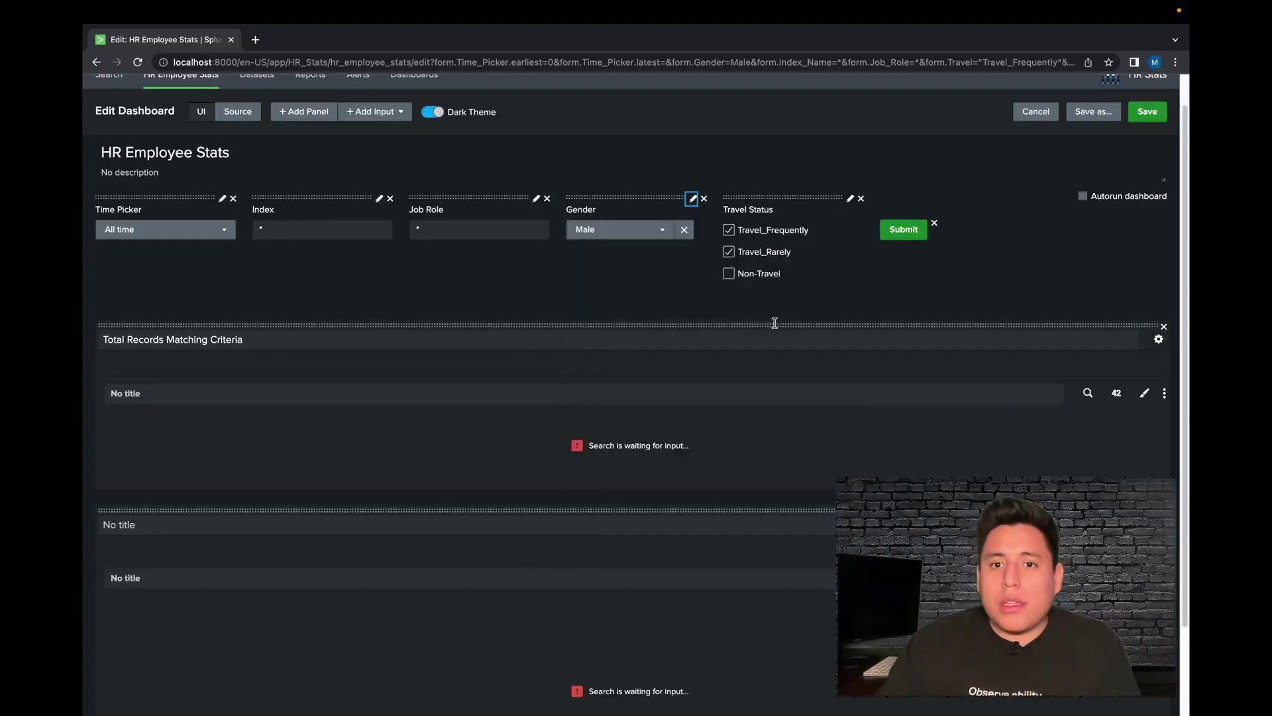
left_click(1147, 111)
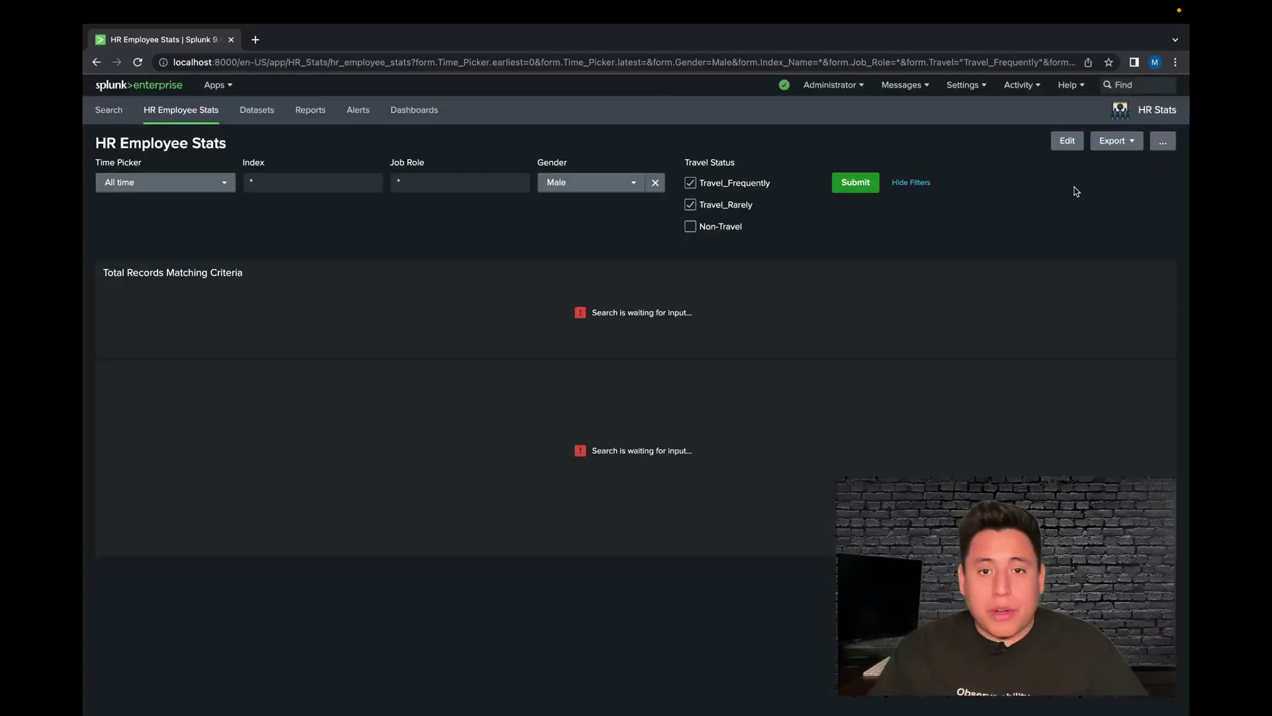
key("super+r")
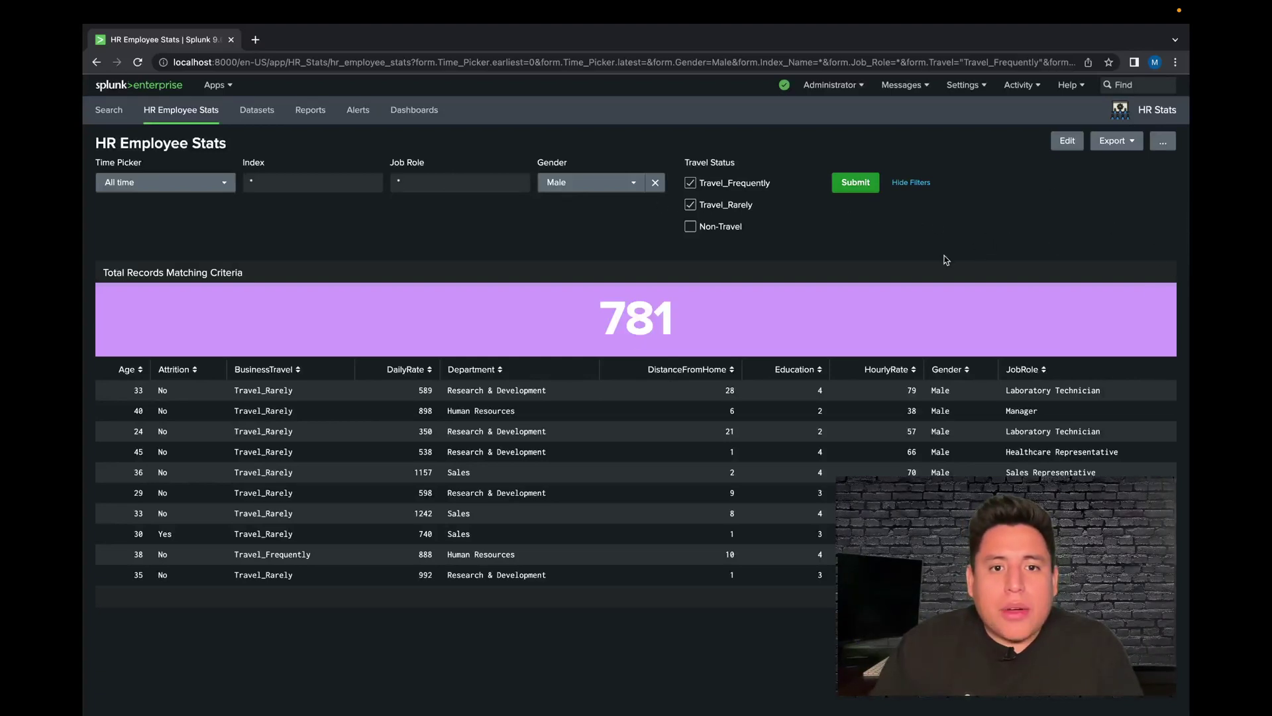
- Filter the dashboard to Female in the Gender dropdown and submit
left_click(568, 183)
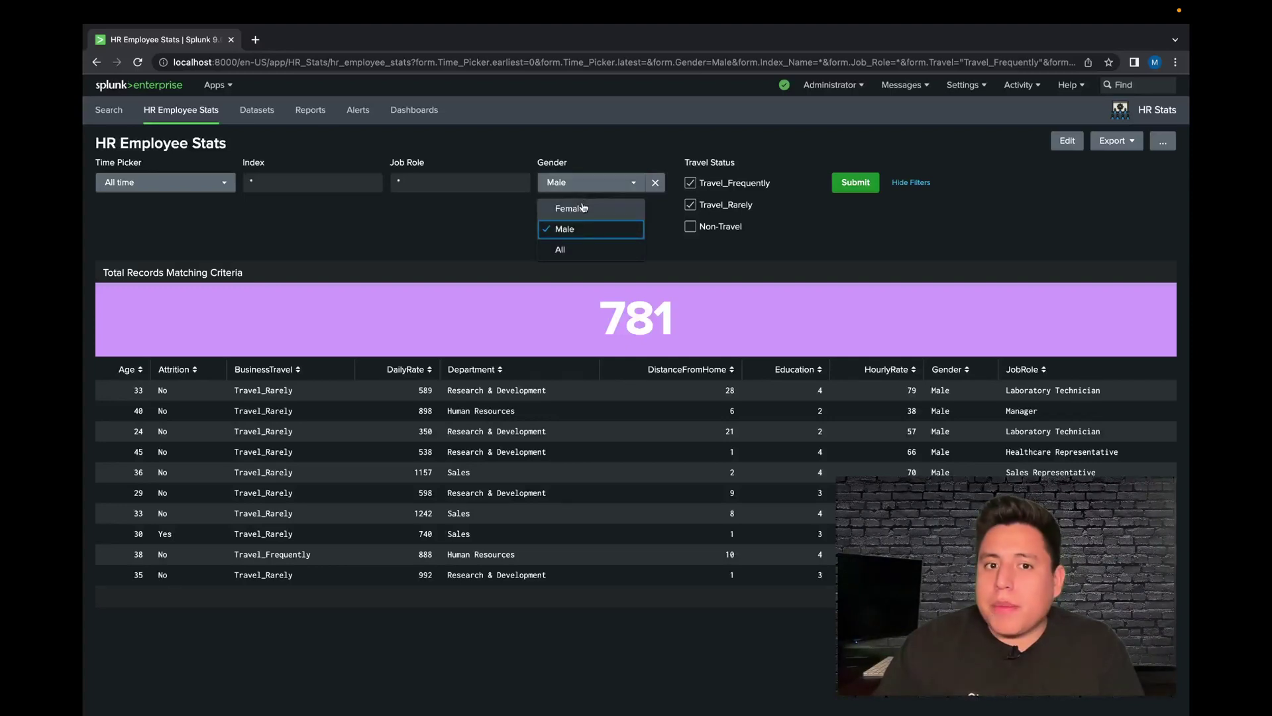
double_click(612, 323)
left_click(635, 183)
left_click(587, 209)
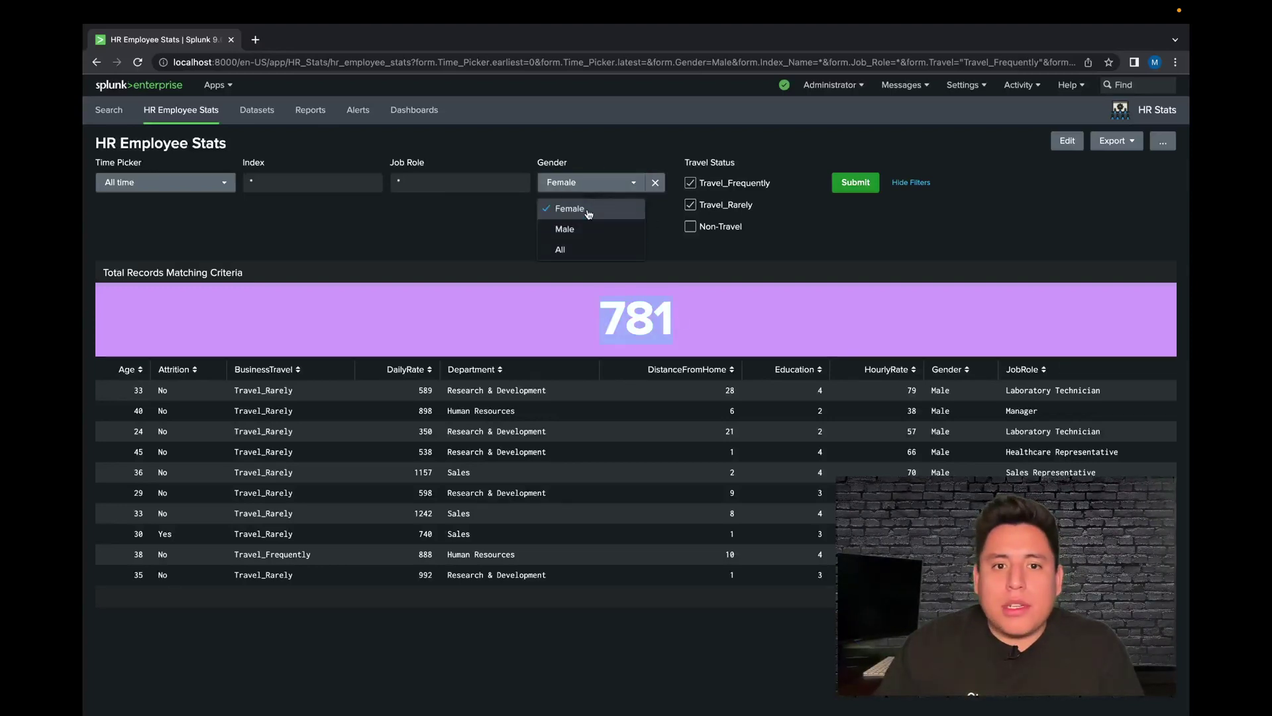
left_click(857, 193)
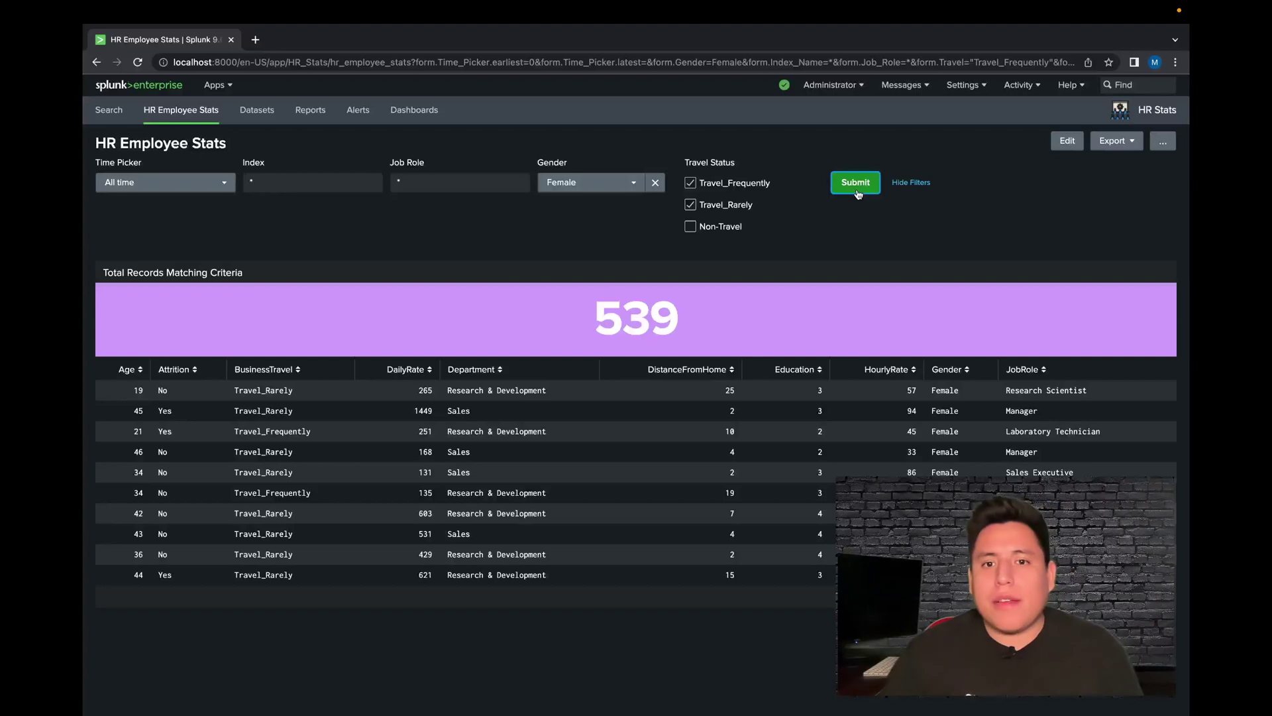
- Also include Non-Travel employees and resubmit, showing 588 records
left_click(736, 230)
left_click(858, 193)
left_click(858, 192)
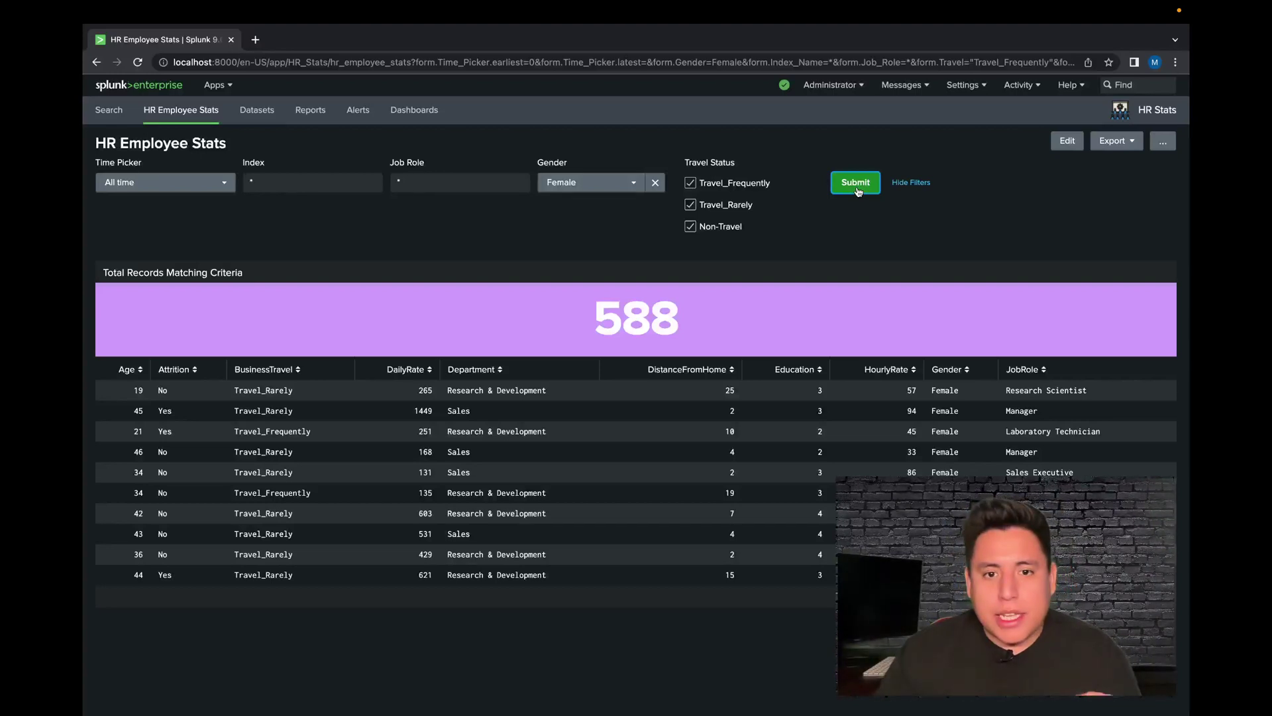
- Switch the Gender filter to Male and submit, giving 882 records
left_click(596, 183)
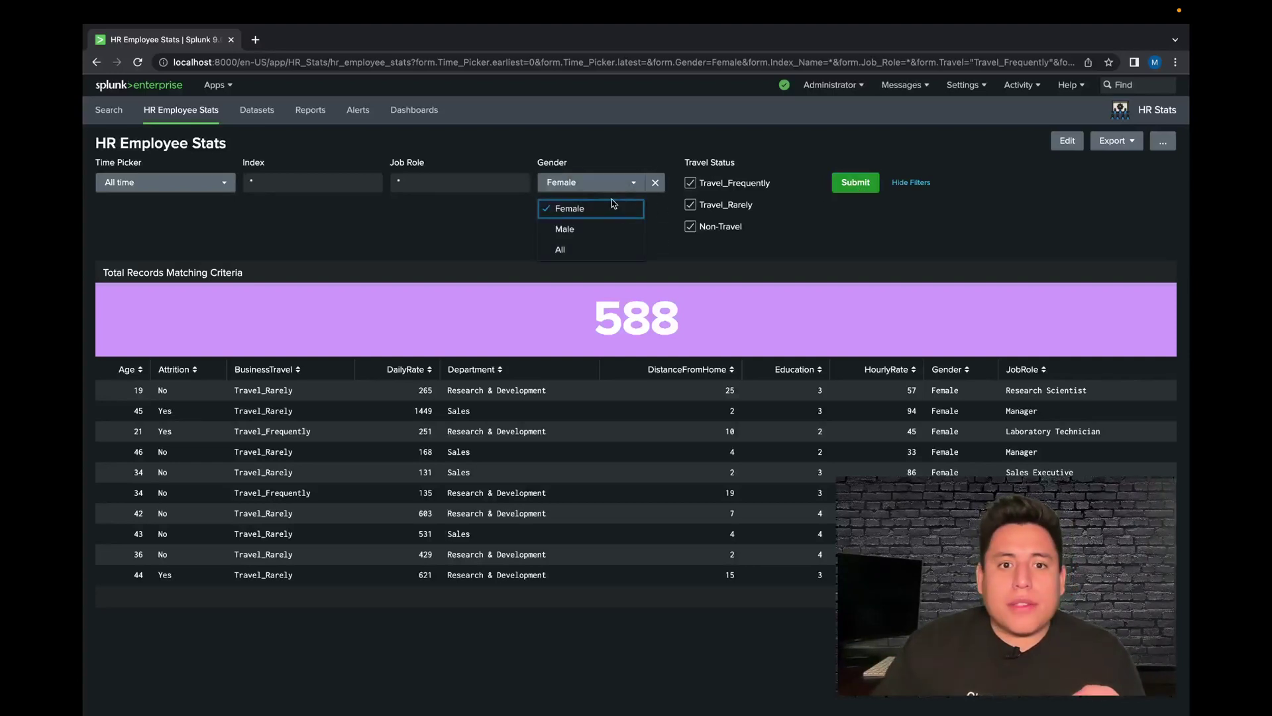
left_click(563, 227)
left_click(855, 183)
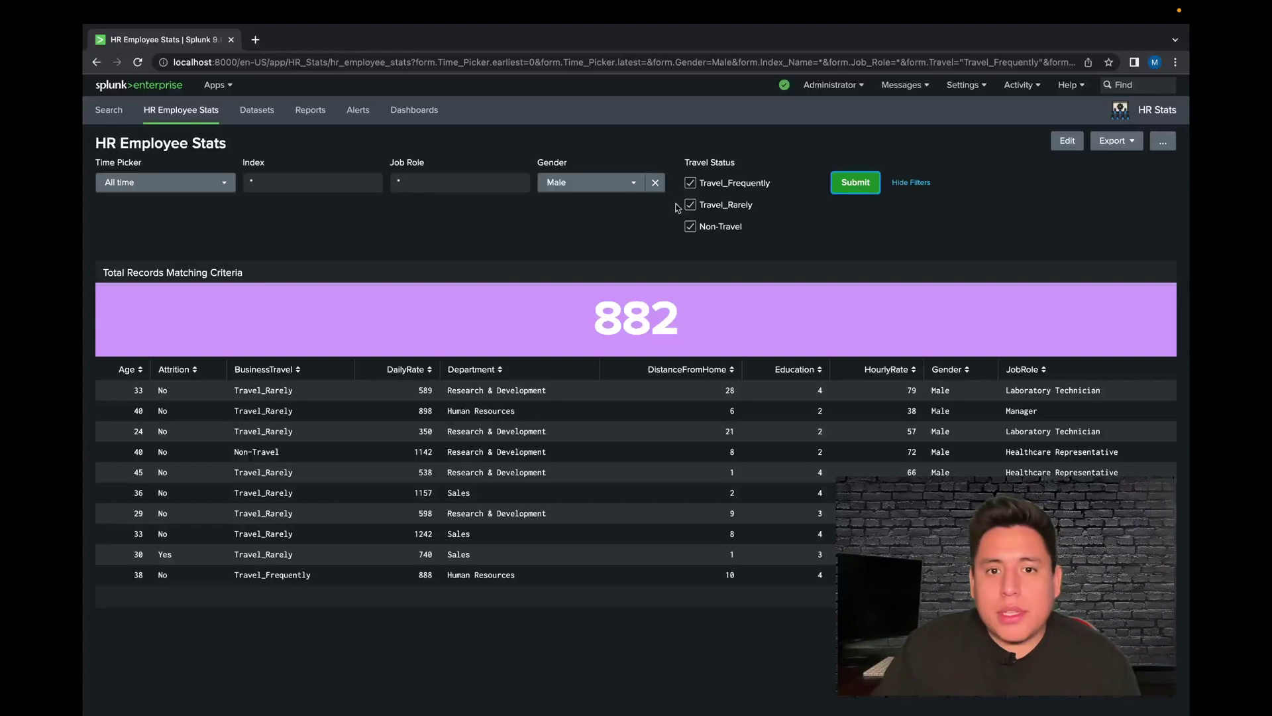
- Set the Gender filter to All and submit, showing 1,470 records
left_click(576, 183)
left_click(572, 234)
left_click(616, 184)
left_click(564, 249)
left_click(864, 192)
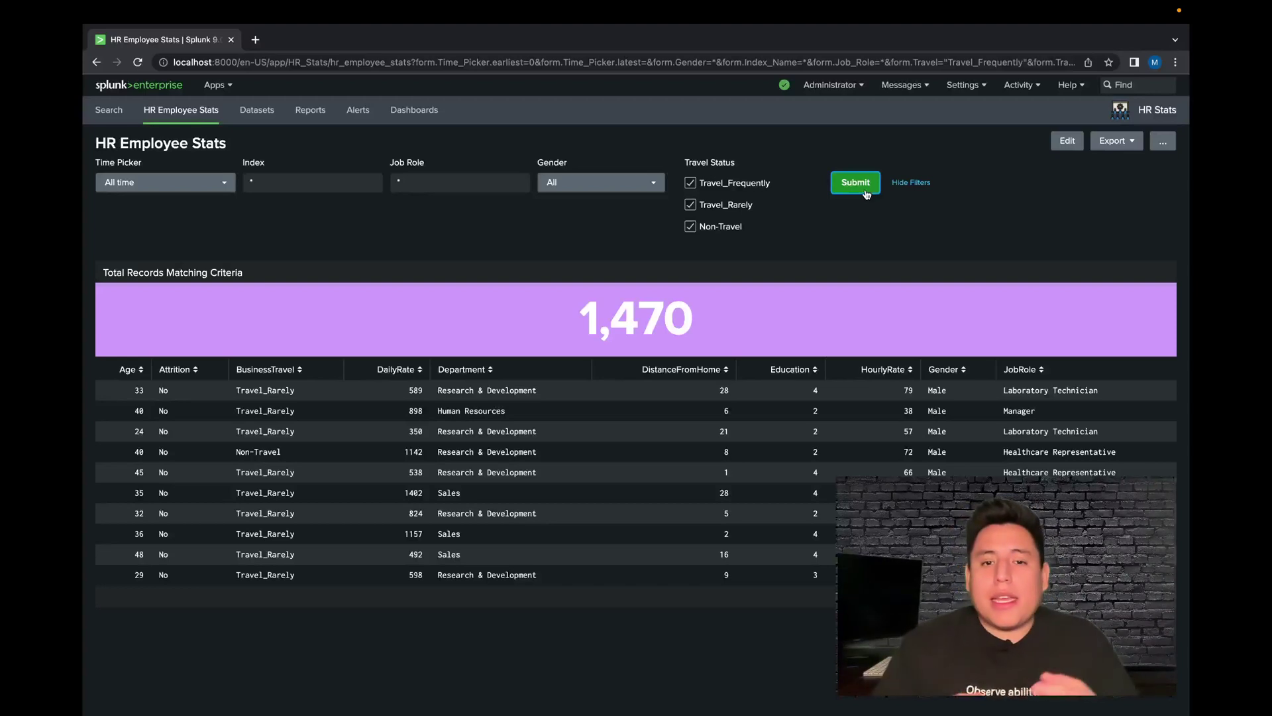